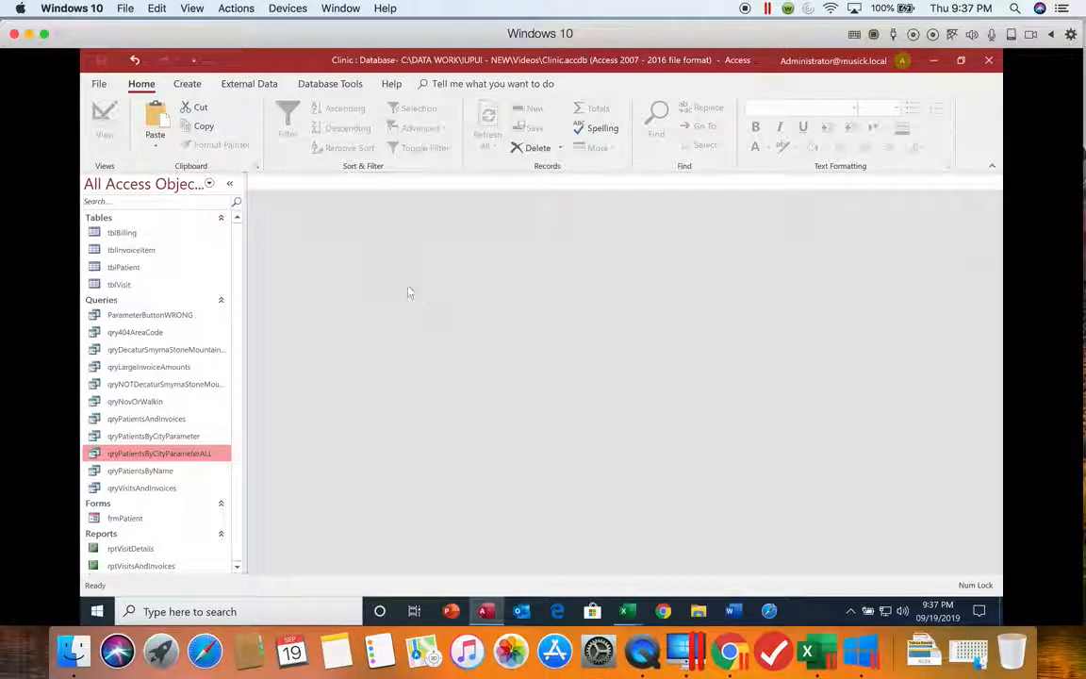
- Create a query in design view based on tblBilling and add all of the table's fields to the grid
left_click(193, 85)
left_click(325, 134)
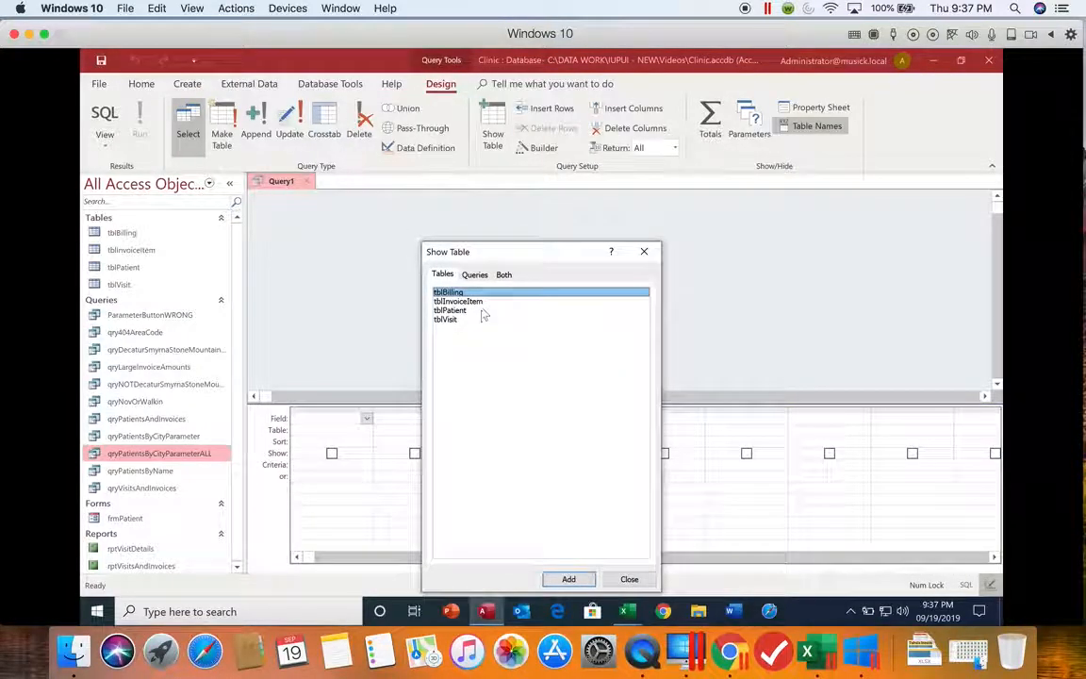
double_click(476, 293)
left_click(630, 579)
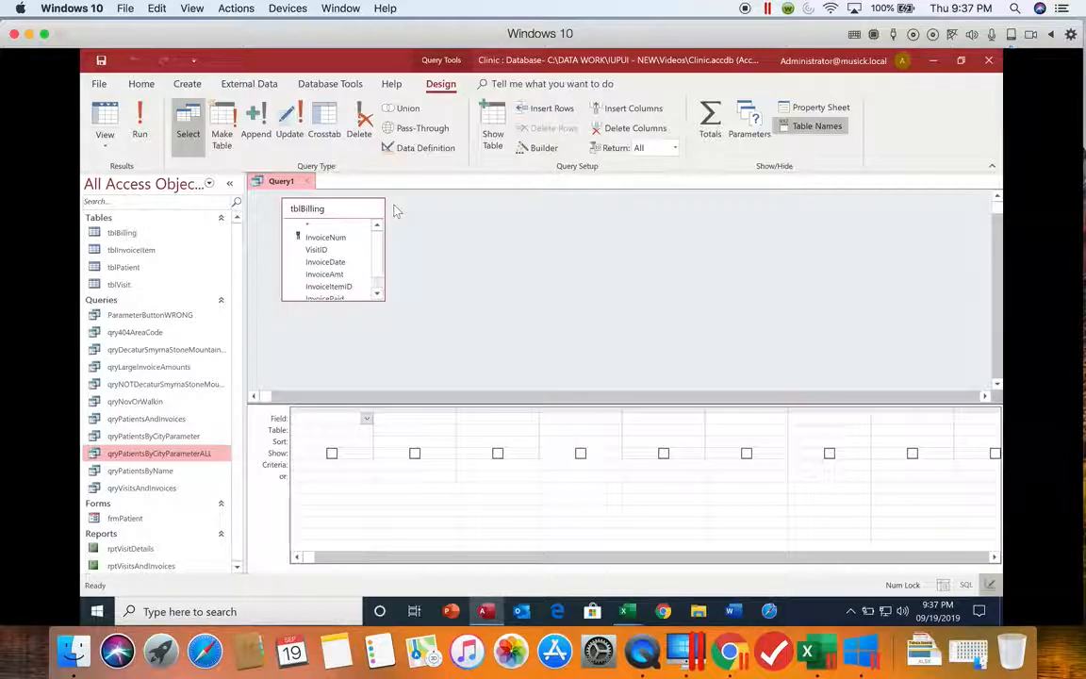
double_click(315, 208)
left_click_drag(316, 226, 320, 435)
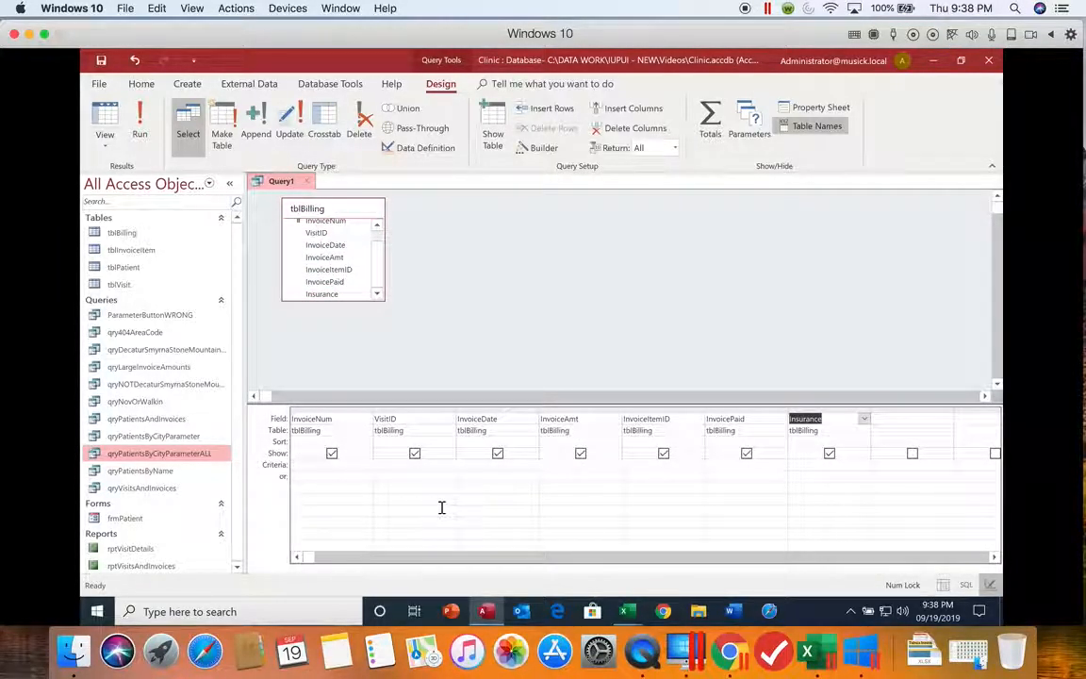
- Enter a parameter prompt reading "Type the minimum amount:" as the criterion for the Insurance field
left_click(800, 464)
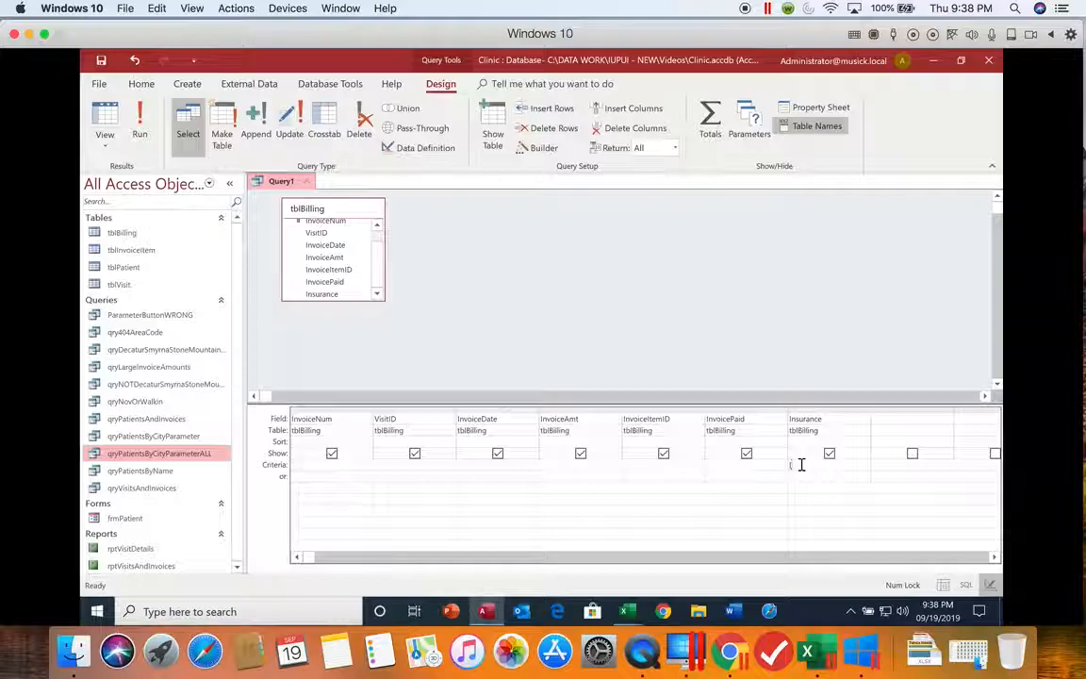
type("[Ty")
type("pe the minimu")
type("m amount:")
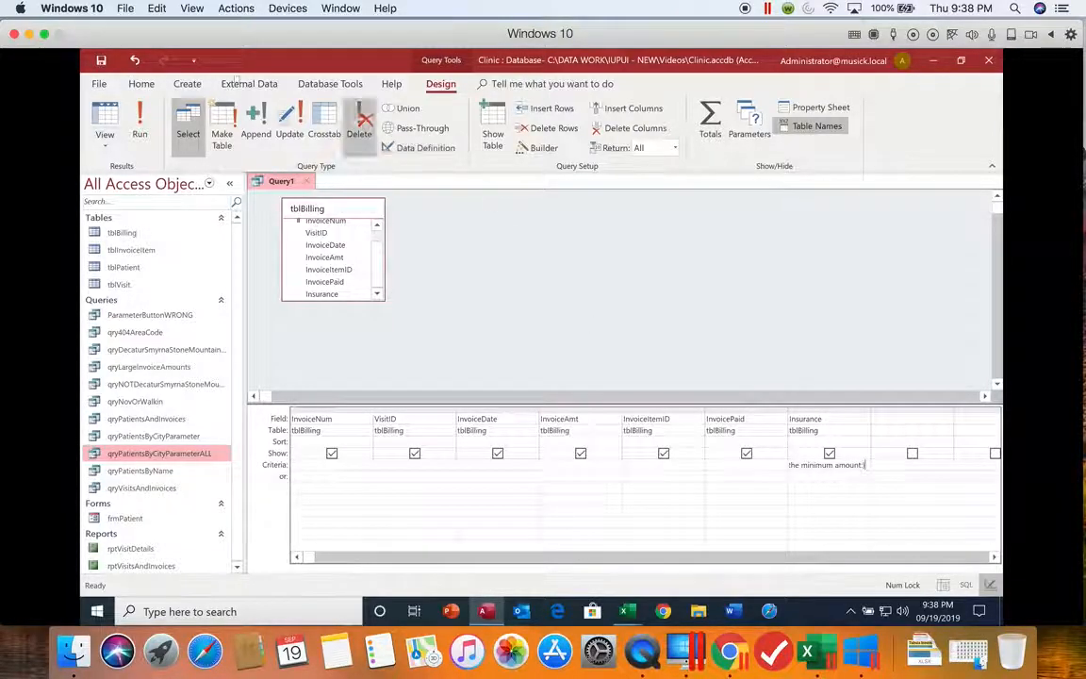
- Widen the Insurance column and correct its criterion to [Type the minimum amount:] with a closing square bracket
left_click(138, 126)
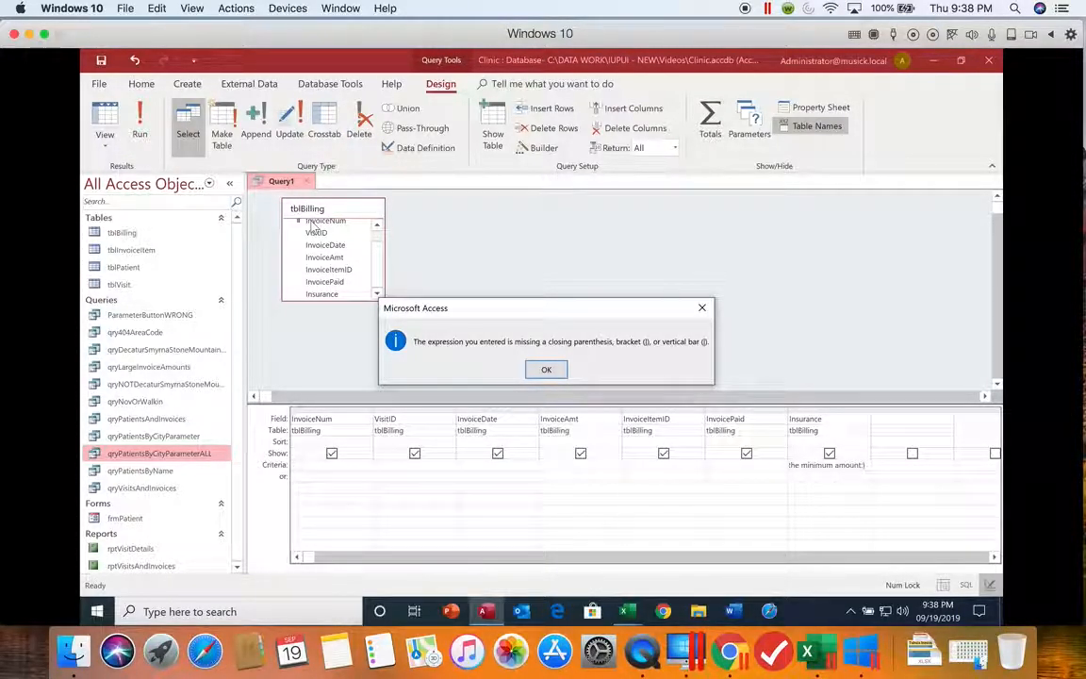
left_click(546, 368)
left_click_drag(868, 412, 945, 408)
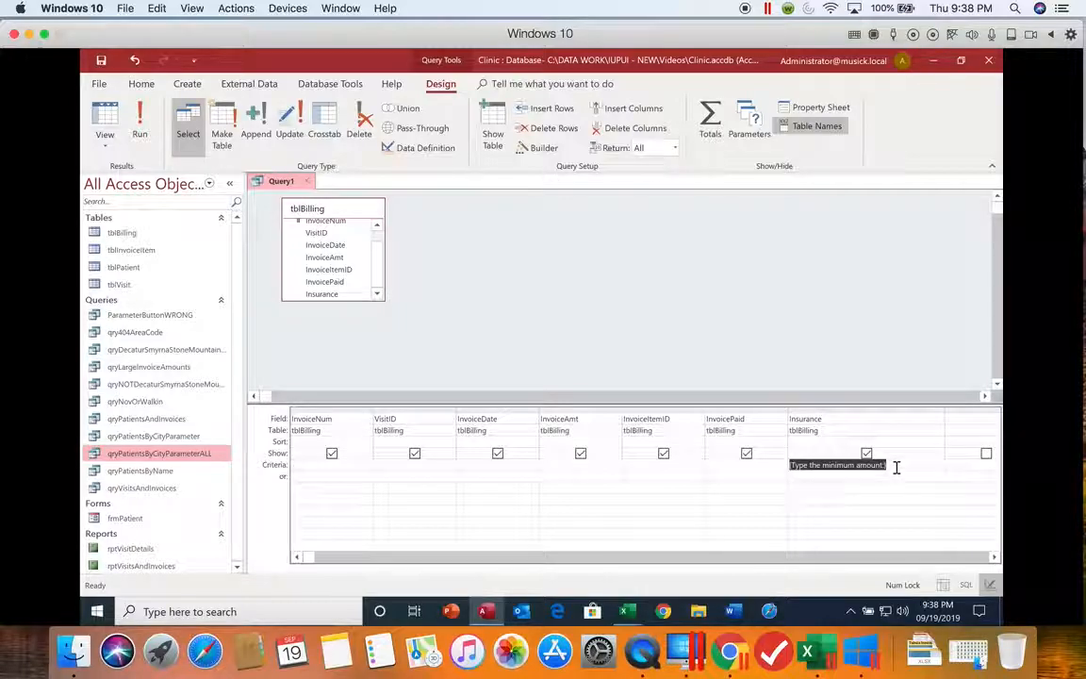
left_click(897, 467)
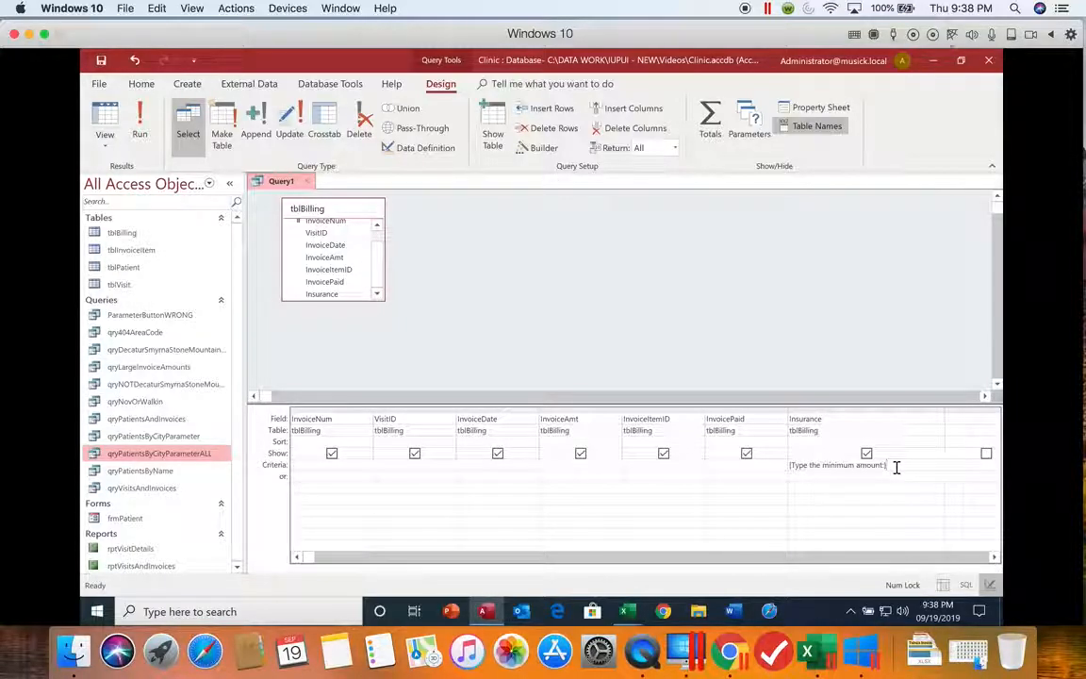
type("]")
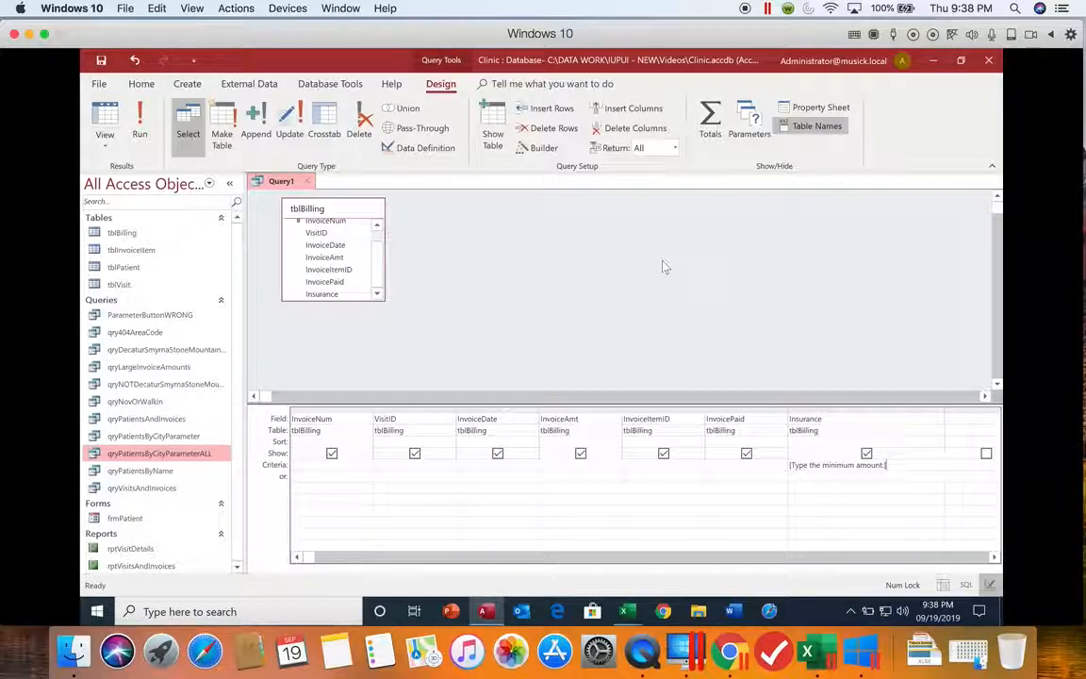
- Run the query with a minimum amount of 50
left_click(137, 123)
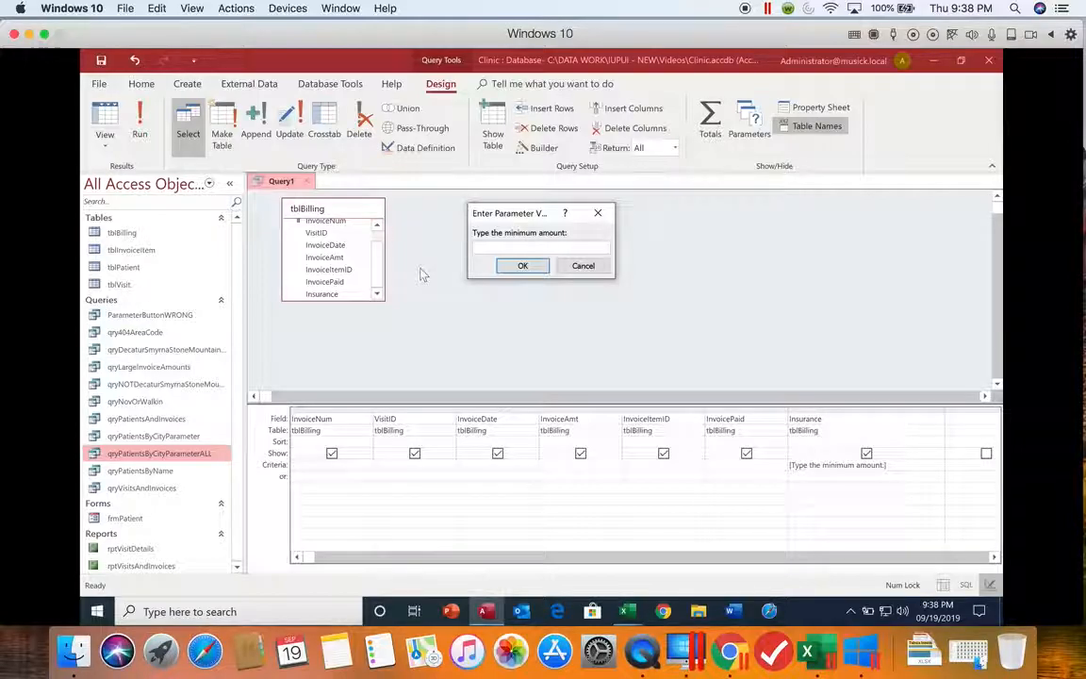
type("50")
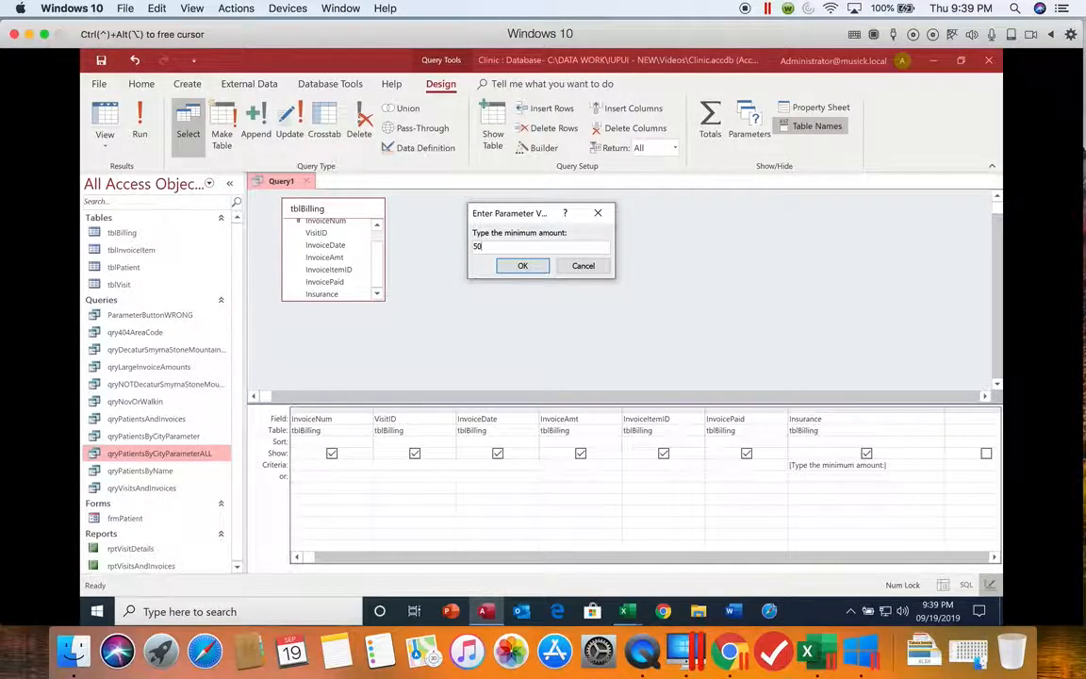
key("Return")
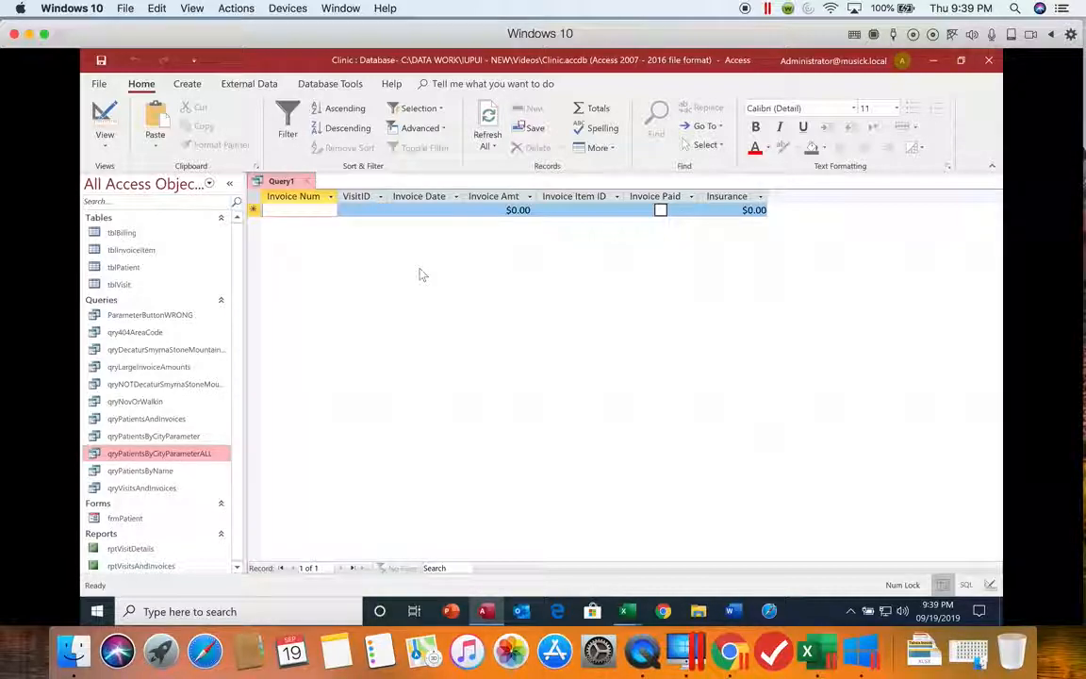
- Return to the query design and run it again with a minimum amount of 1000
left_click(105, 117)
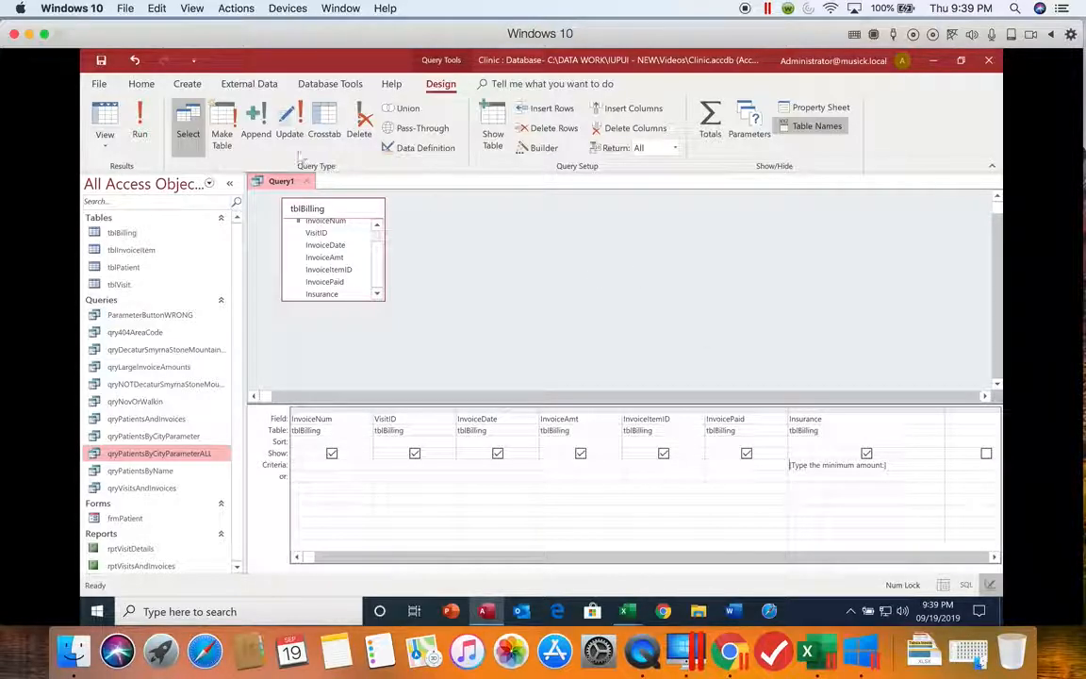
left_click(139, 127)
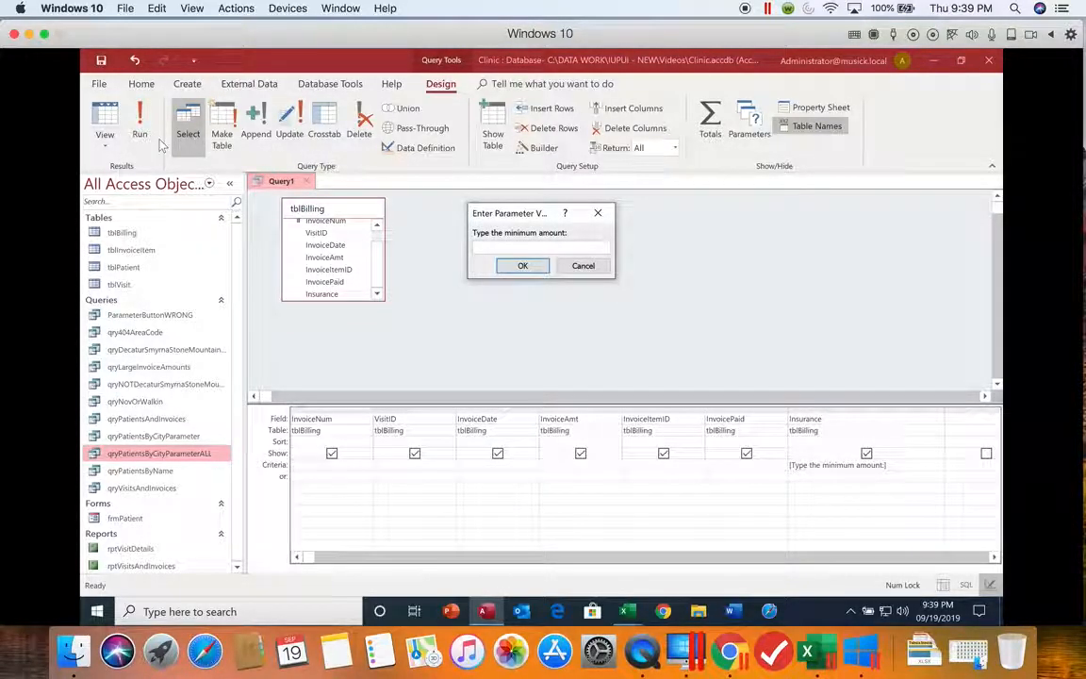
type("1000")
key("Return")
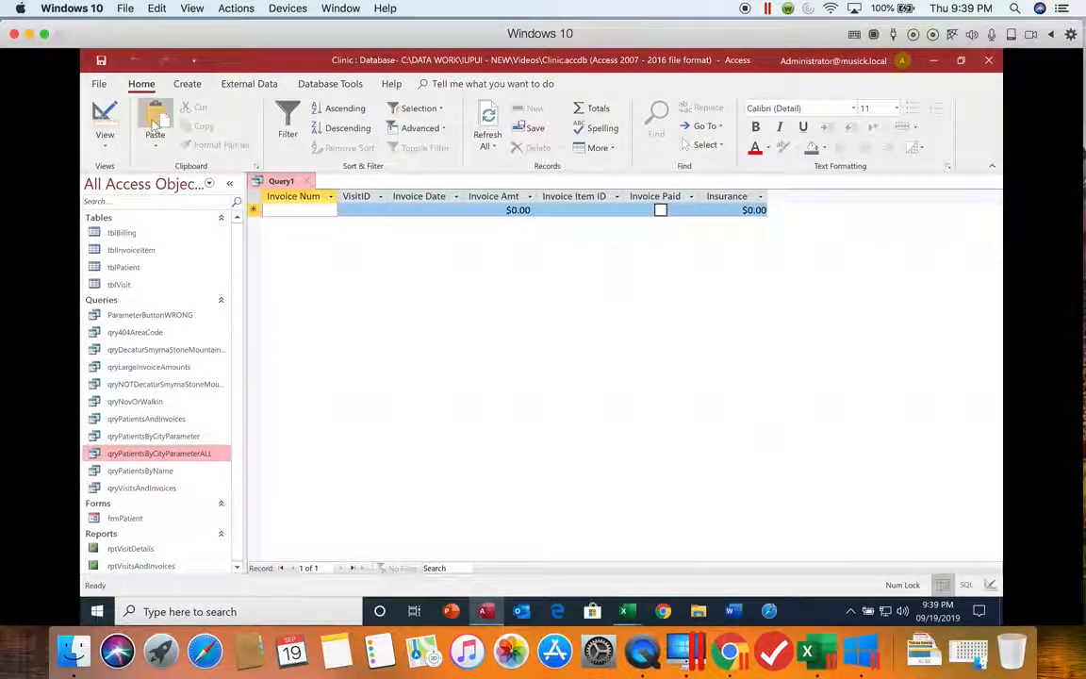
- Go back to the design and rerun the query with a minimum amount of 100
left_click(111, 115)
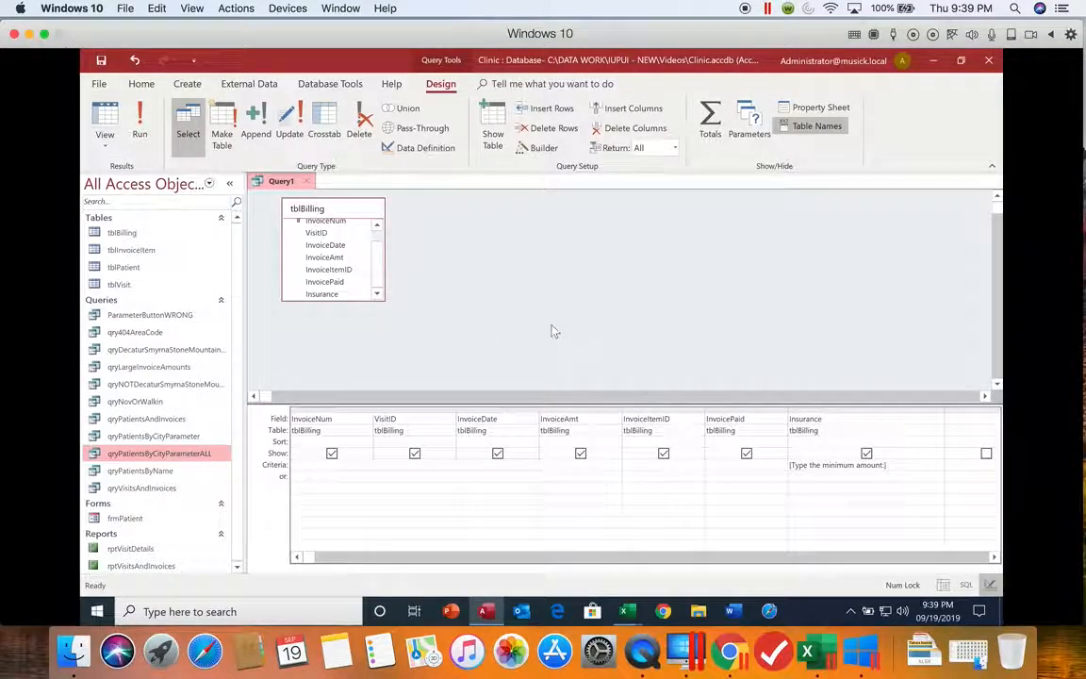
left_click(139, 132)
type("100")
key("Return")
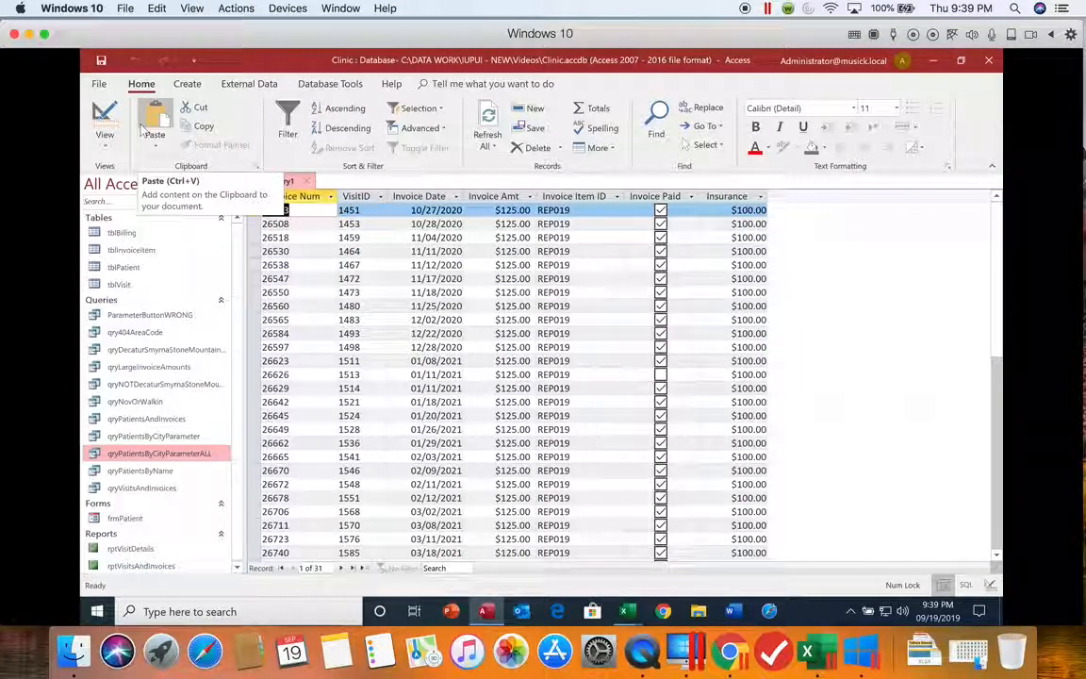
- Return to the query design and change the Insurance criterion to >=[Type the minimum amount:]
left_click(105, 118)
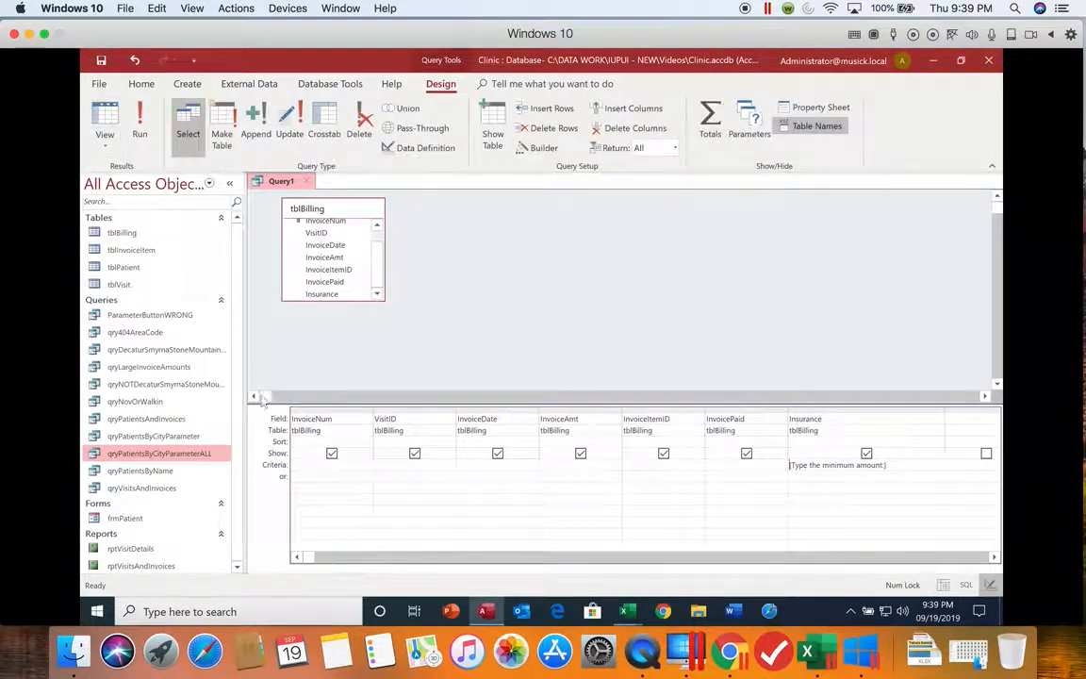
left_click(790, 465)
type(">=")
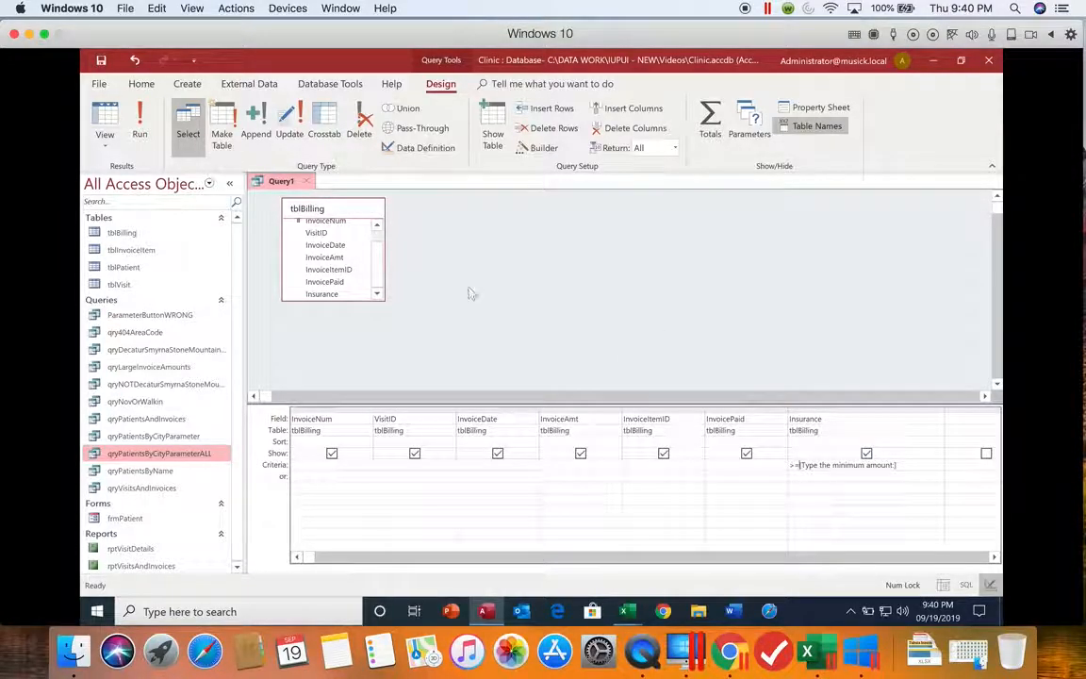
- Test the greater-than-or-equal criterion by running the query with a minimum amount of 50
left_click(143, 123)
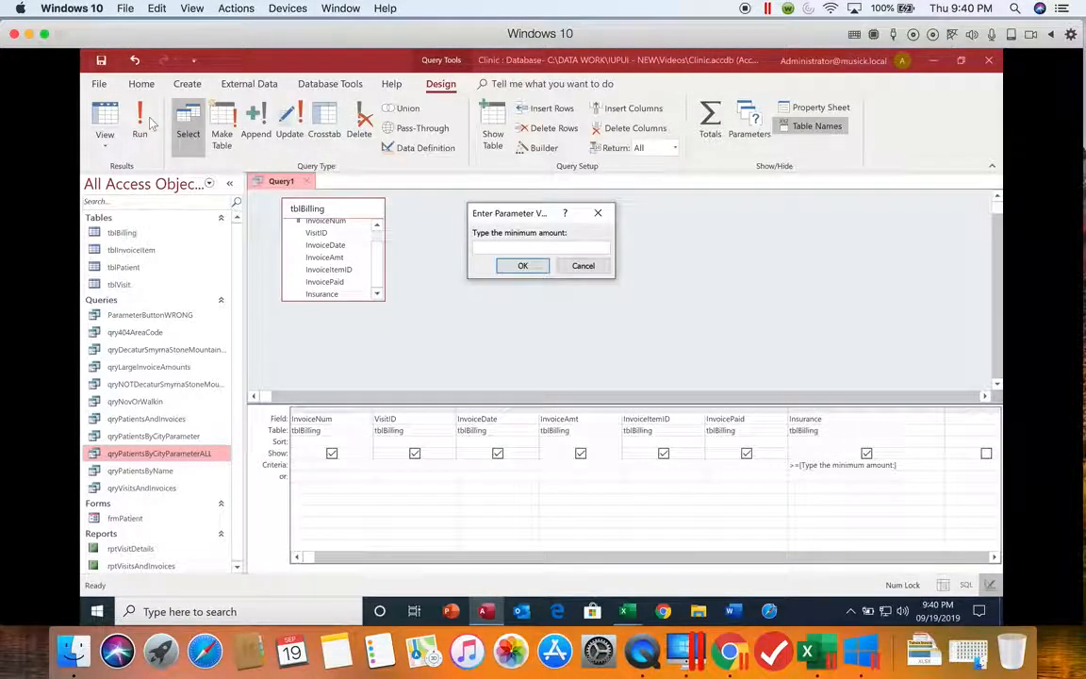
type("50")
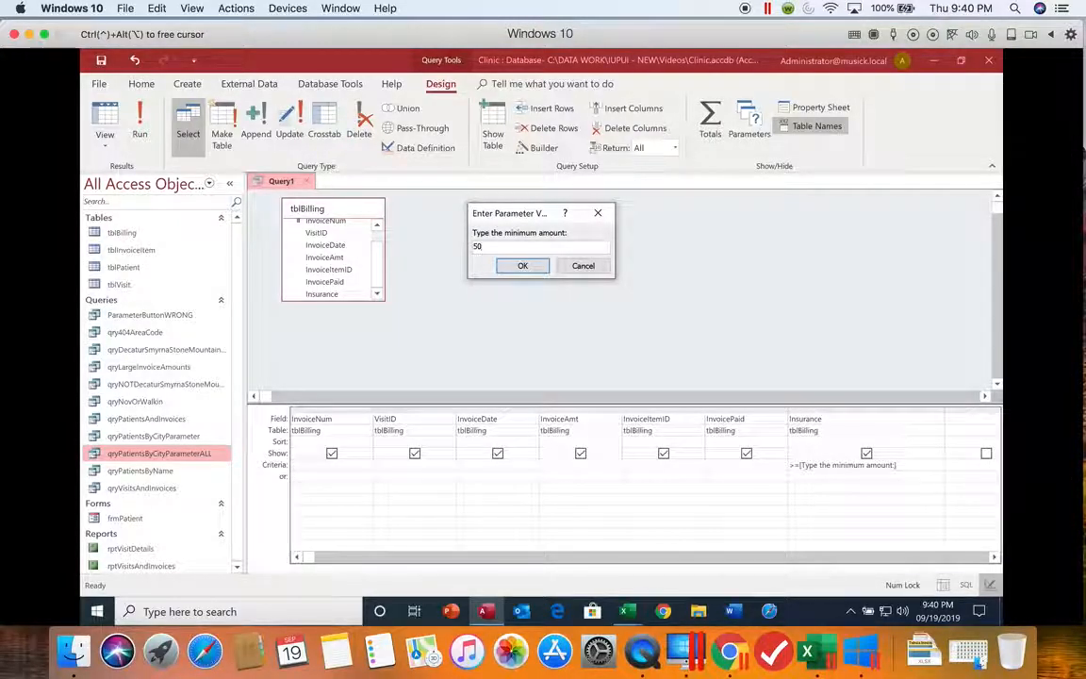
key("Return")
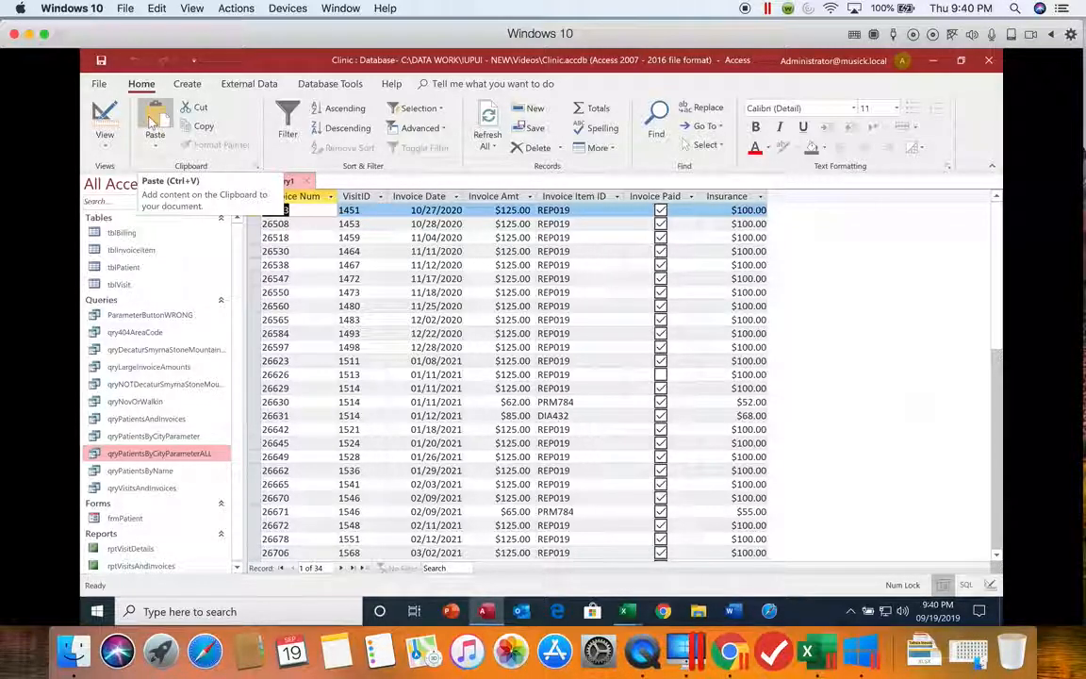
- Return to the design and run the query once more with a minimum amount of 1
left_click(105, 110)
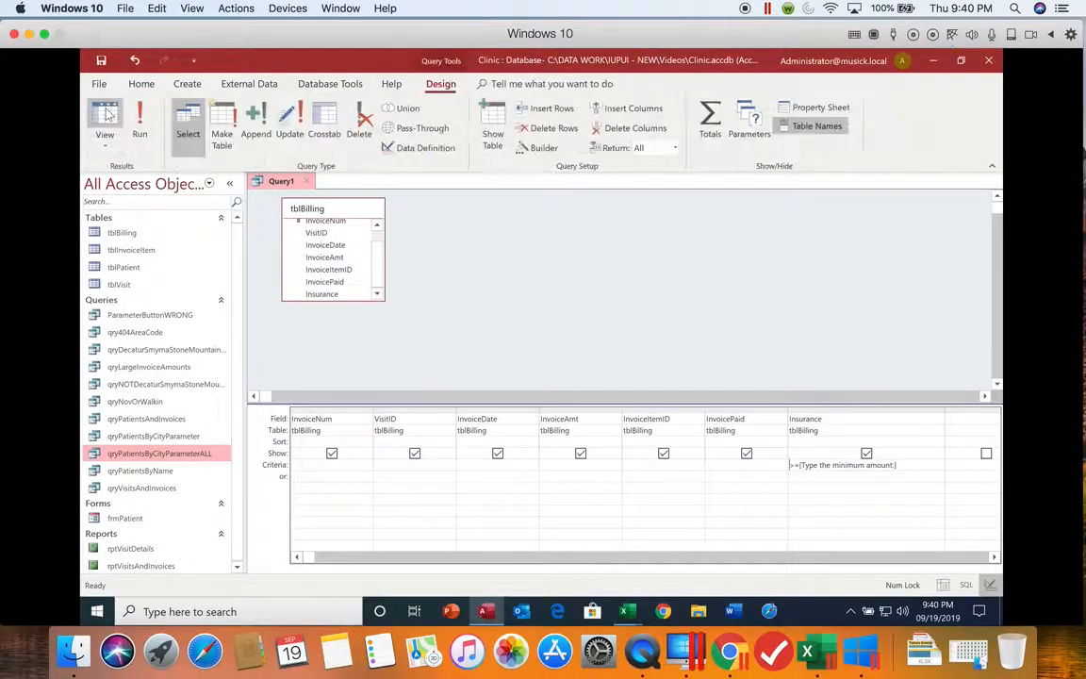
left_click(139, 118)
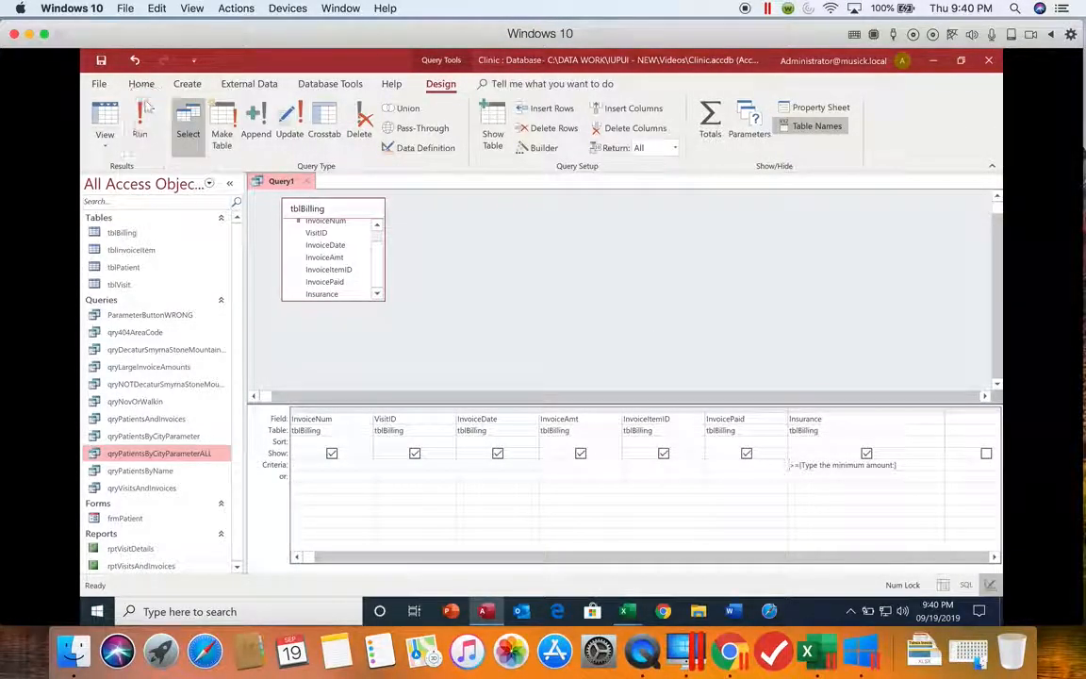
type("1")
key("Return")
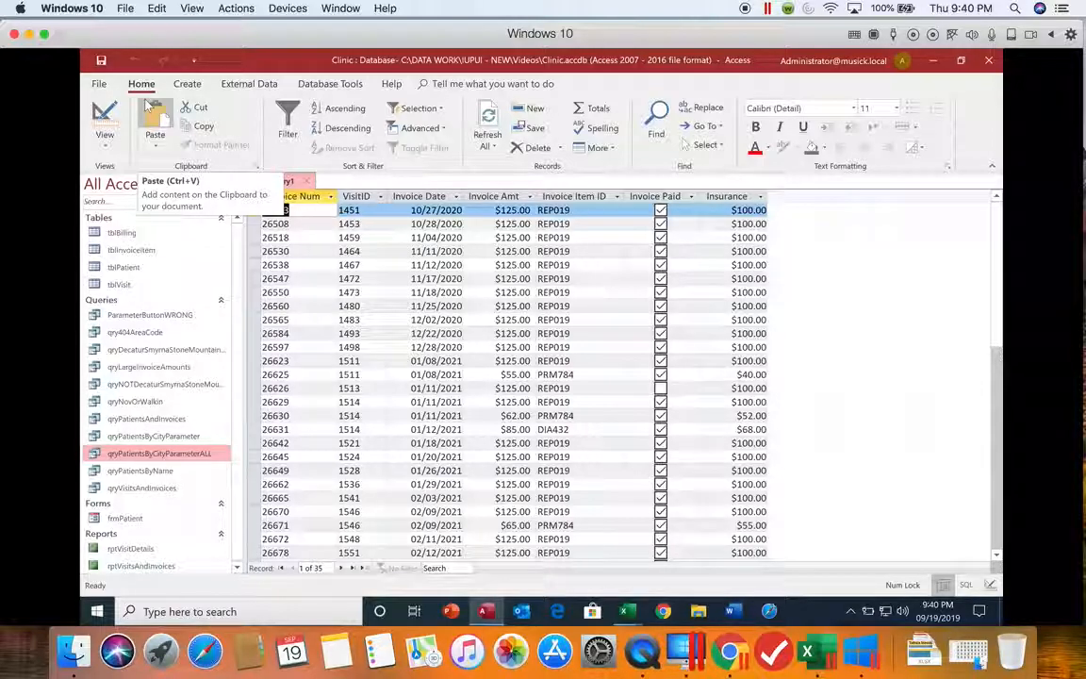
- Return to the query design, save the query as MinimumParameter and close it
left_click(102, 115)
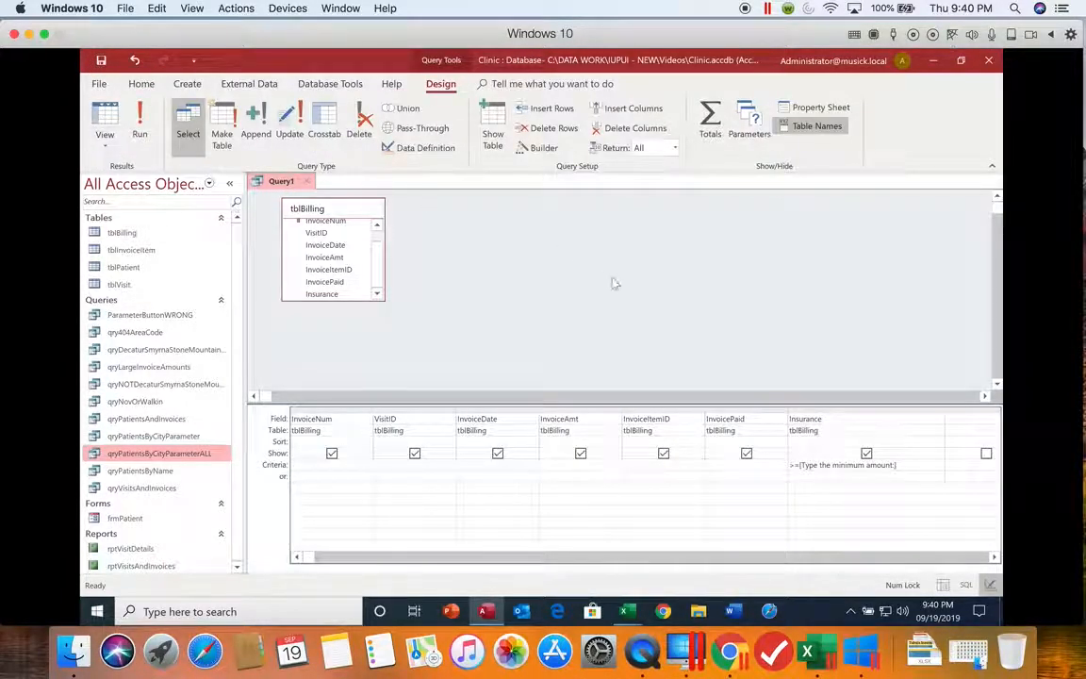
left_click(797, 465)
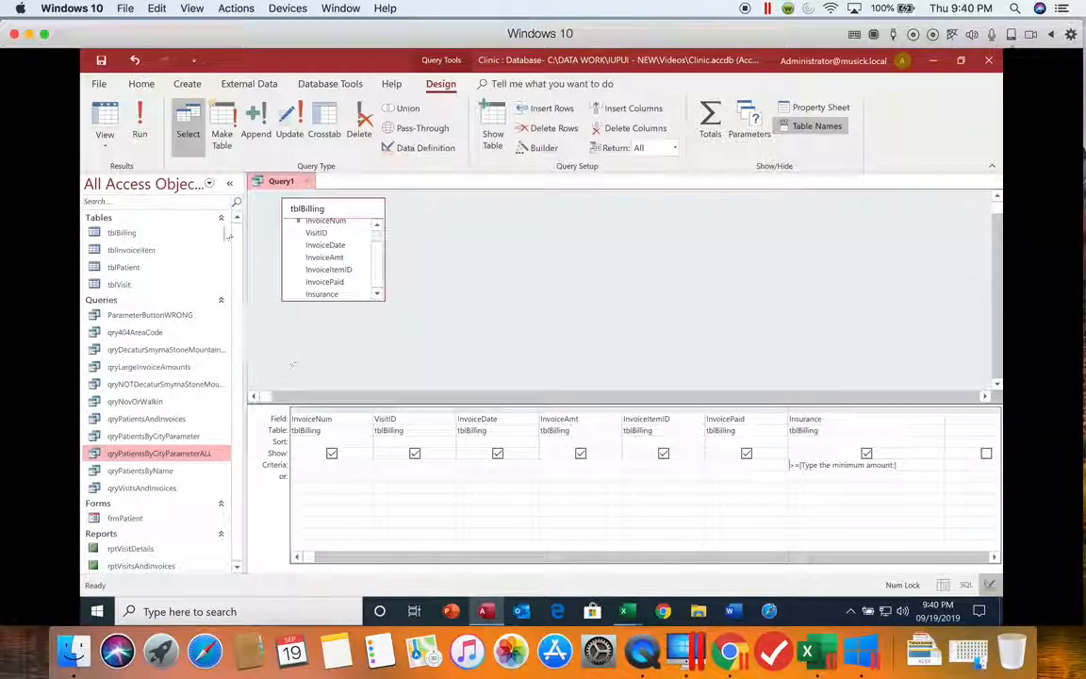
left_click(100, 60)
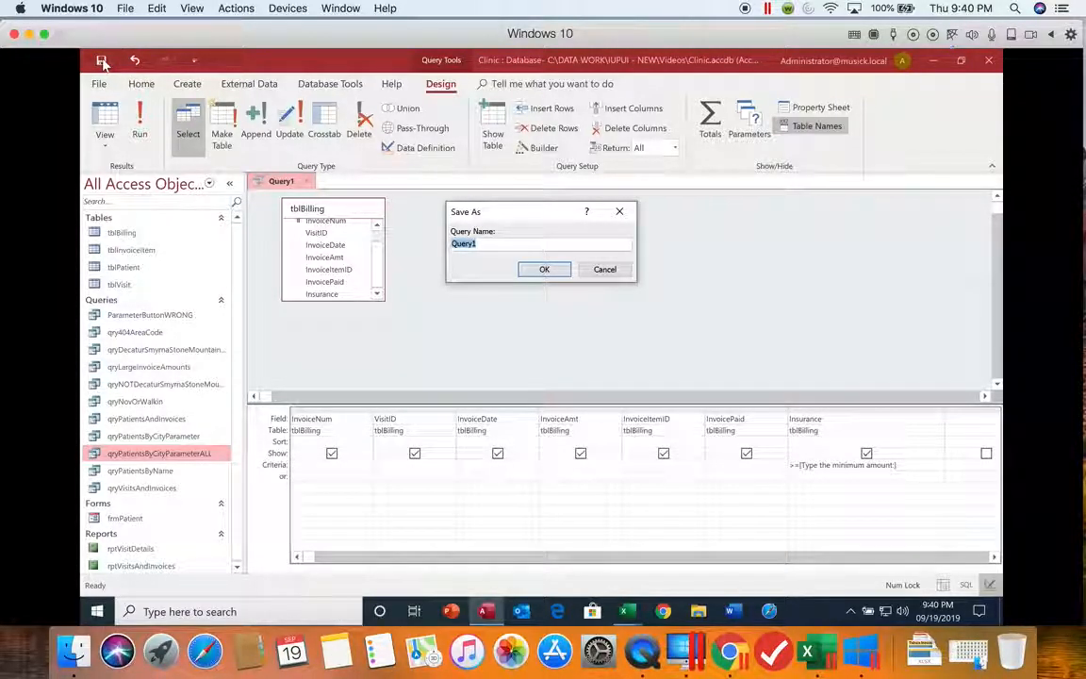
type("MinimumParameter")
key("Return")
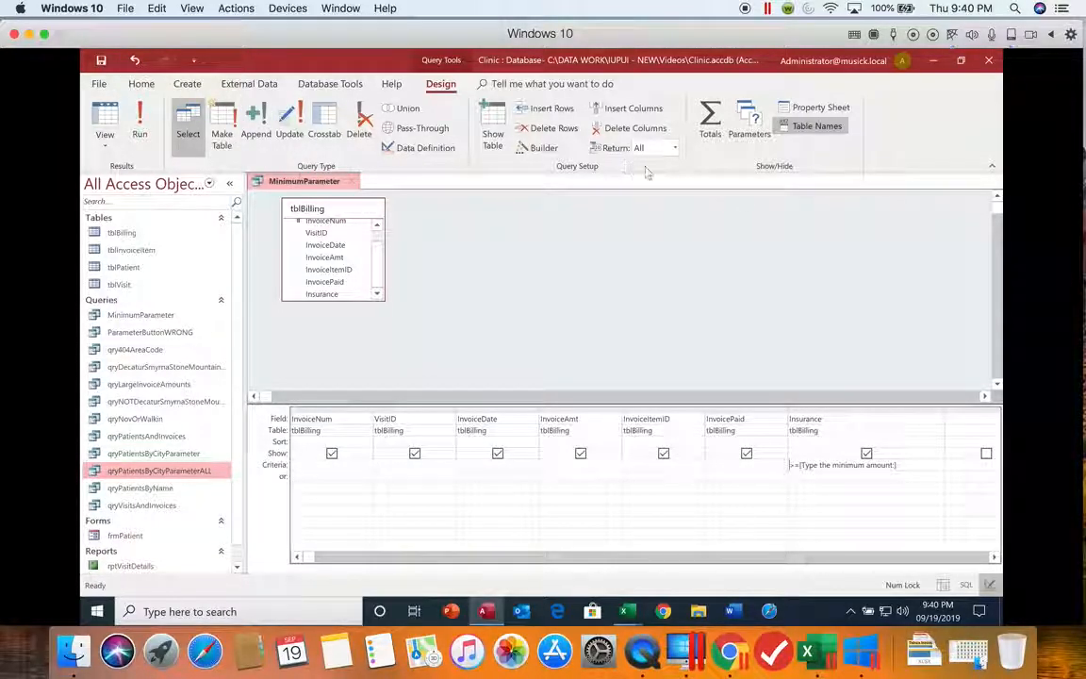
left_click(350, 181)
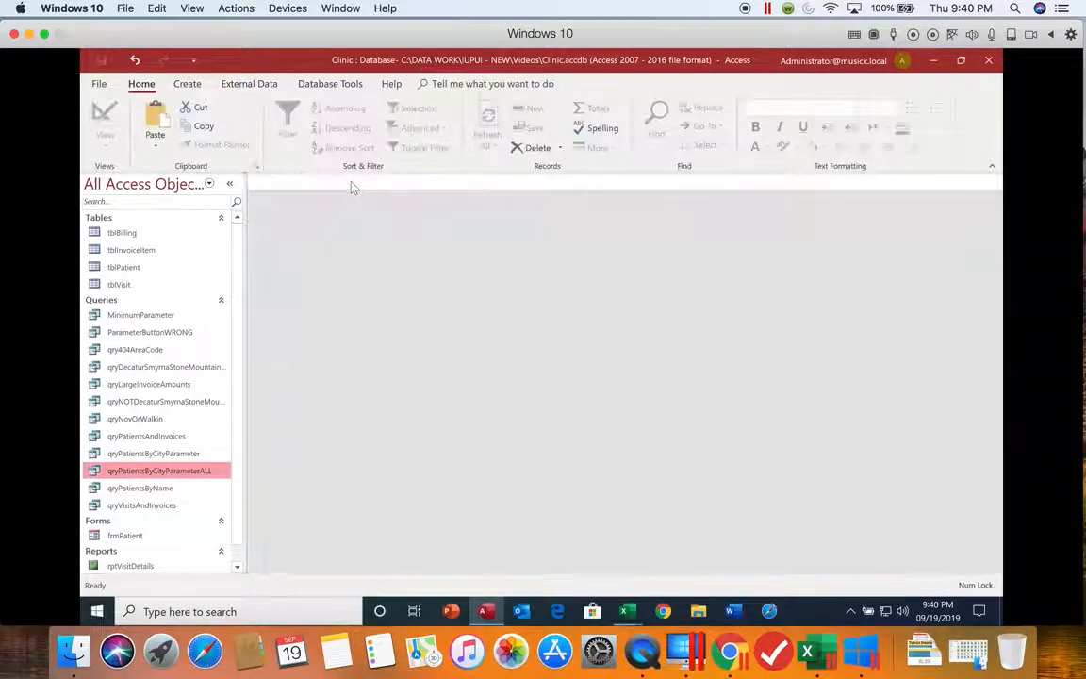